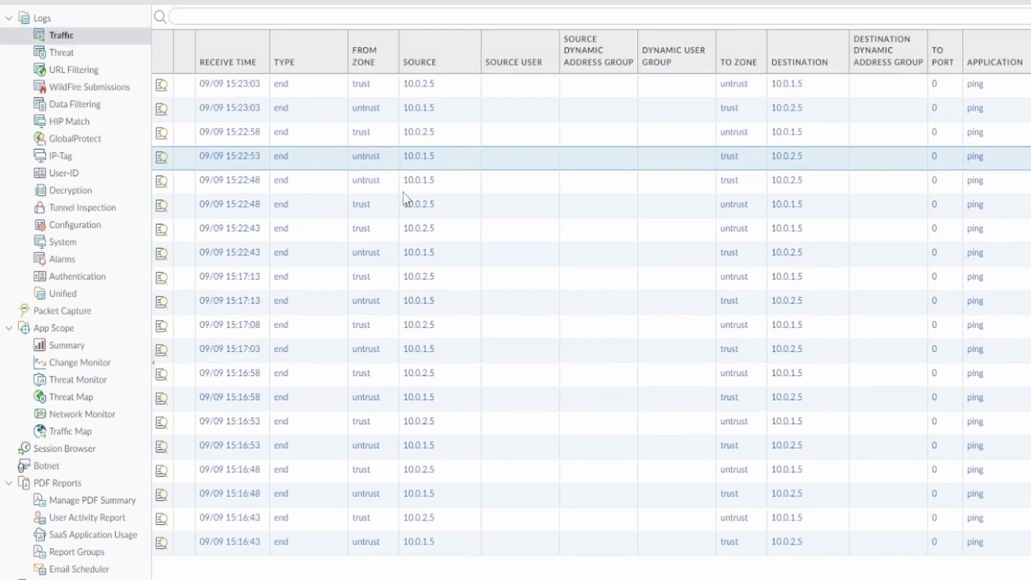
click(418, 156)
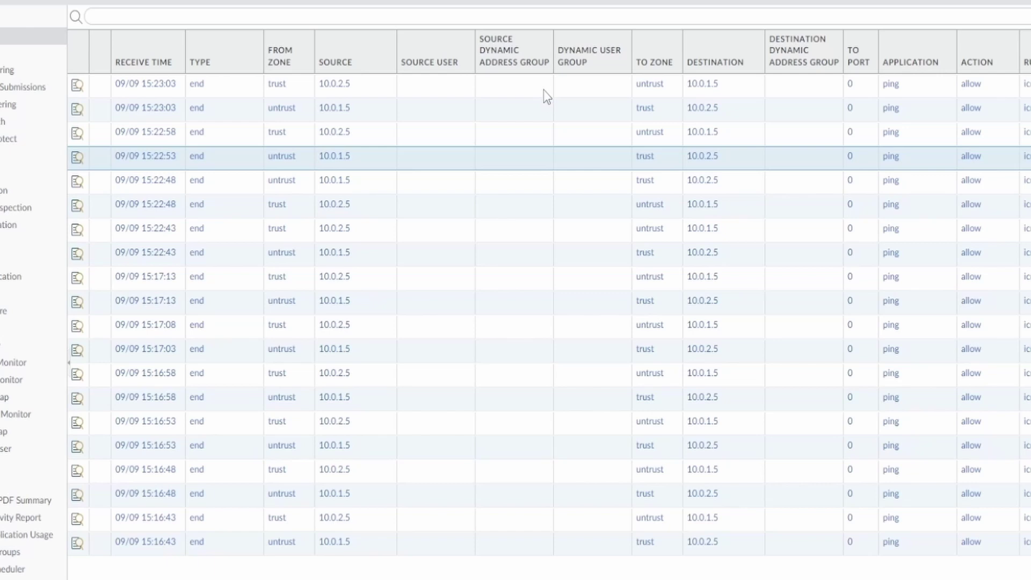
Hide the Dynamic User Group, Source and Destination Dynamic Address Group columns from the Traffic log.
click(543, 54)
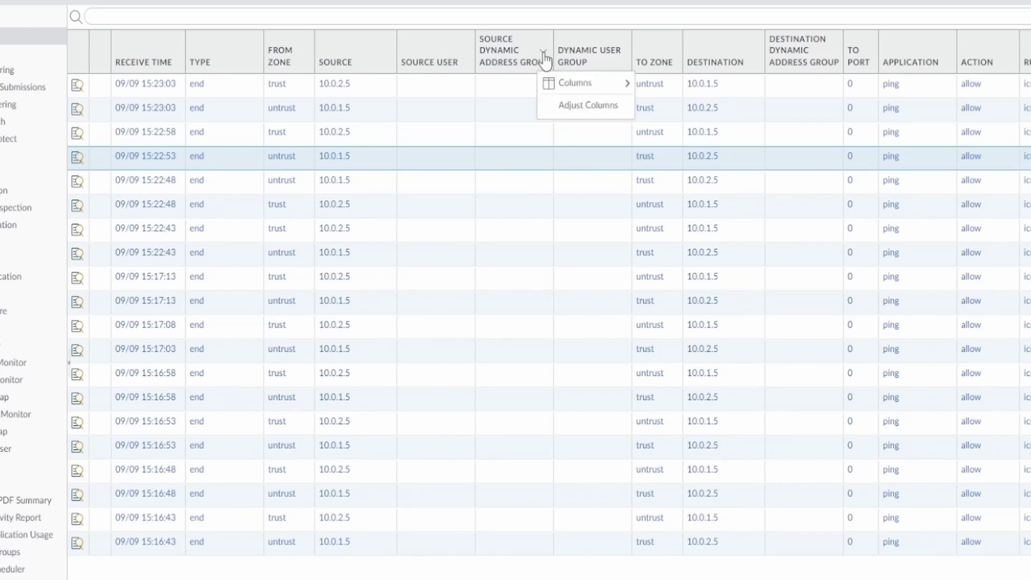
click(514, 106)
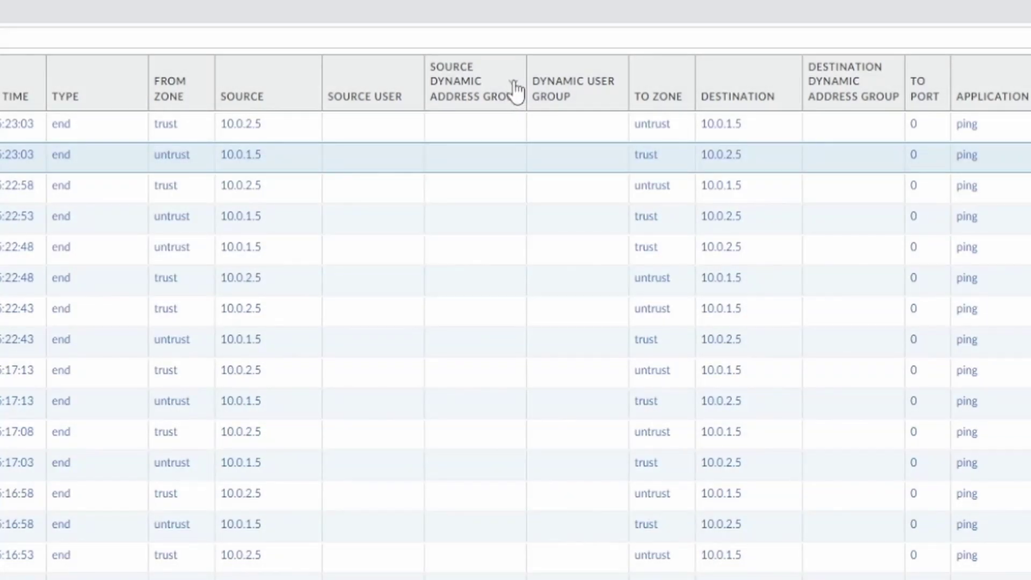
click(512, 85)
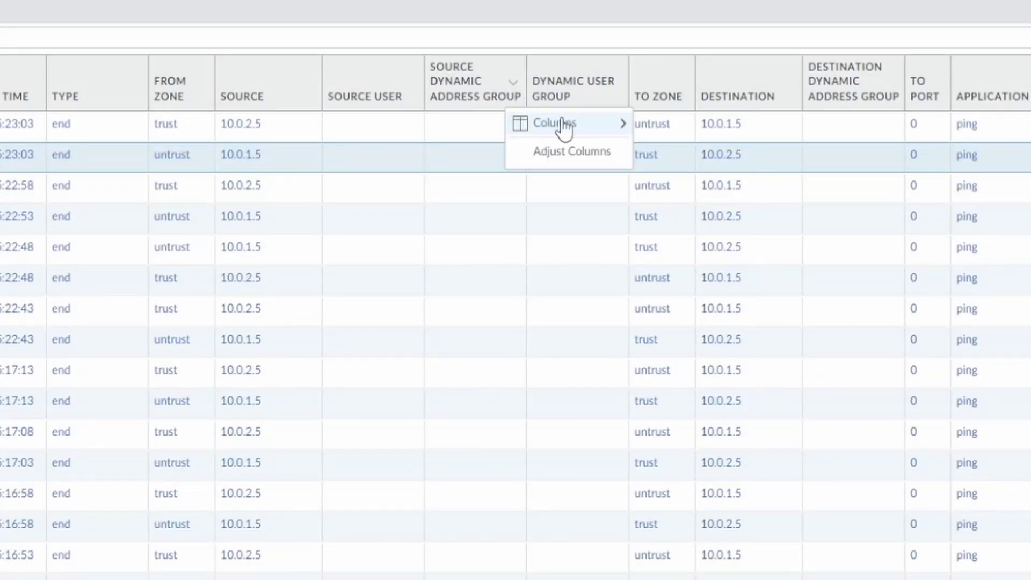
mouse_move(563, 124)
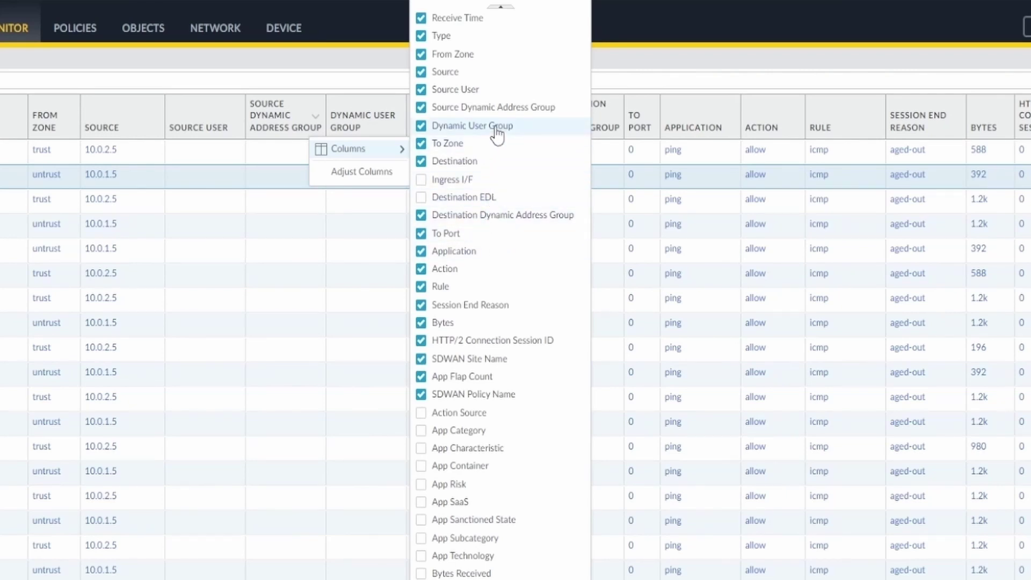
click(495, 129)
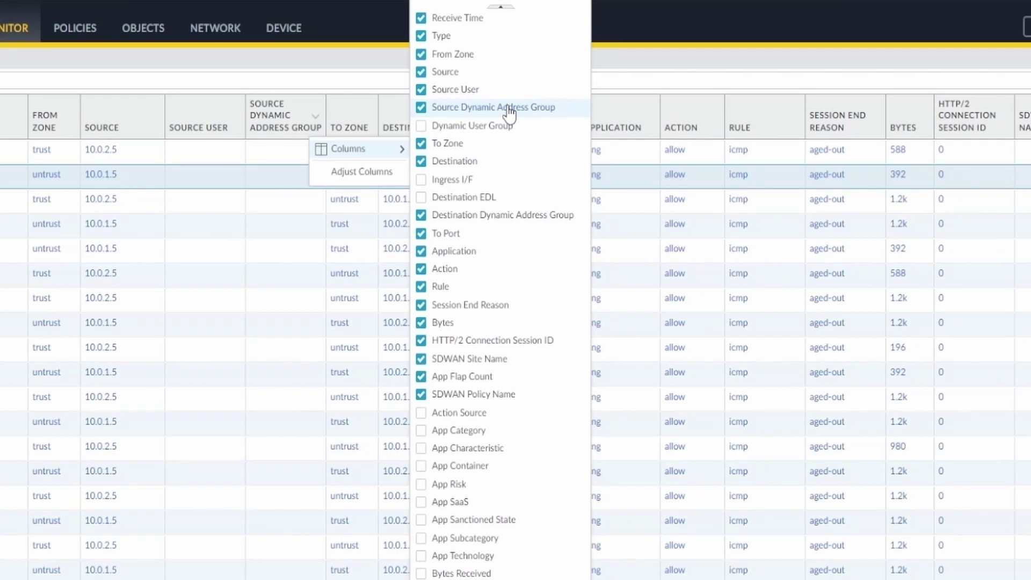
click(509, 110)
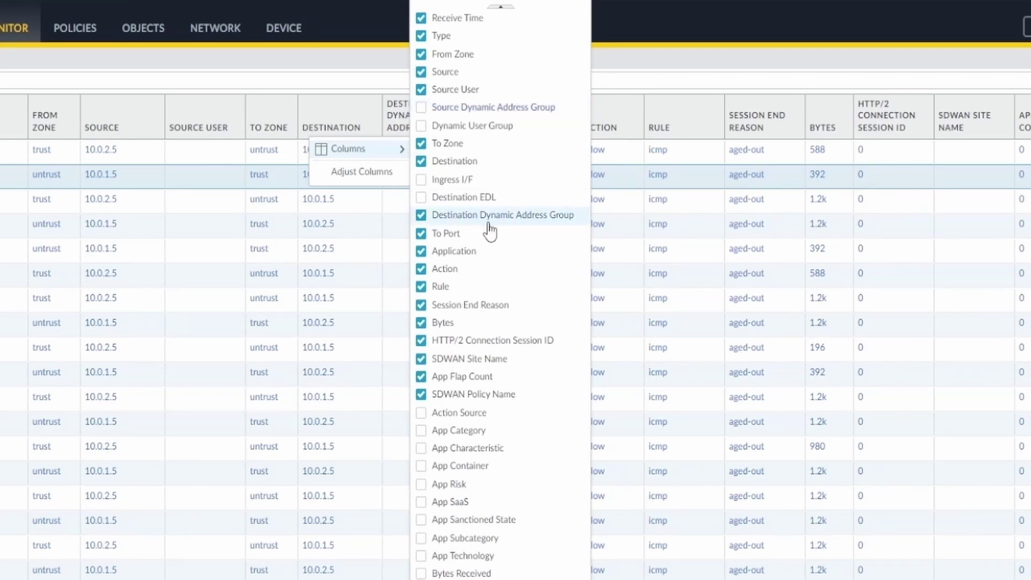
click(531, 216)
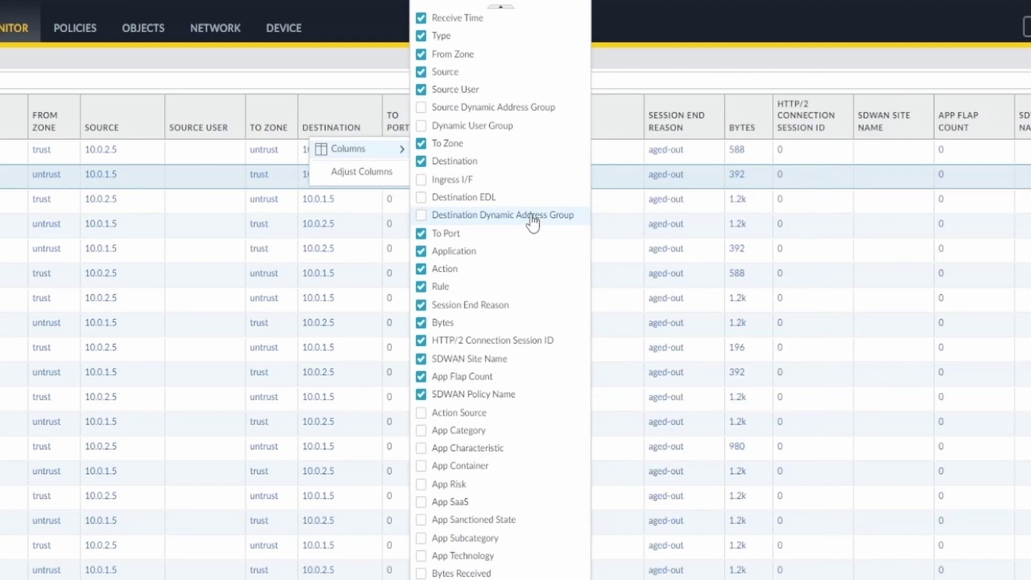
click(370, 229)
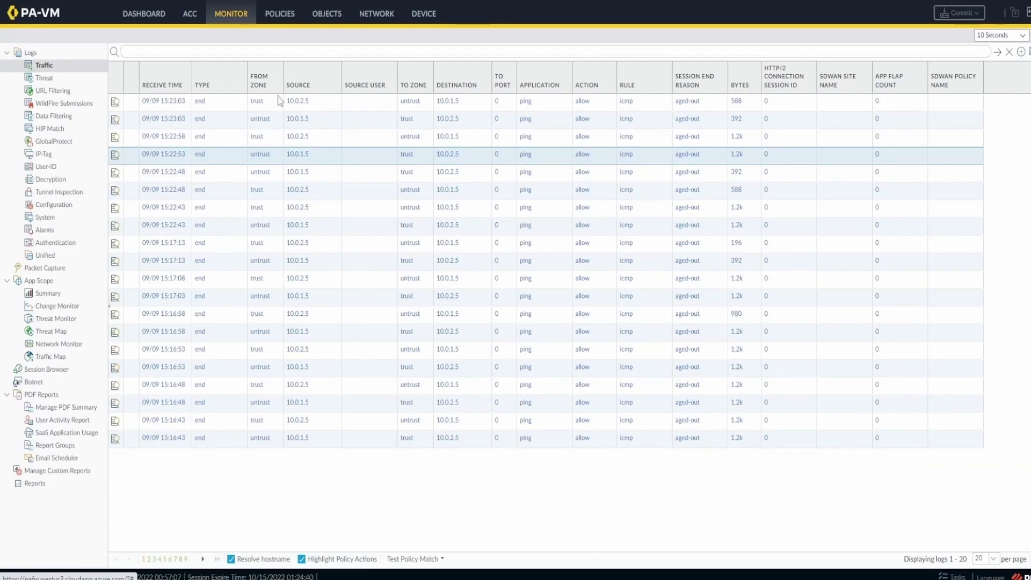
drag(413, 89, 286, 91)
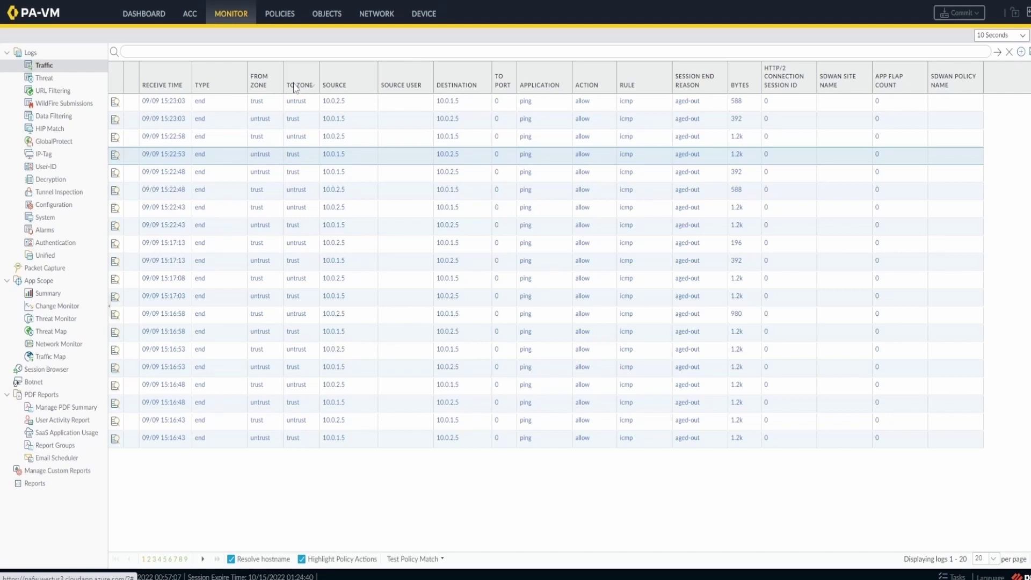
drag(293, 86, 293, 88)
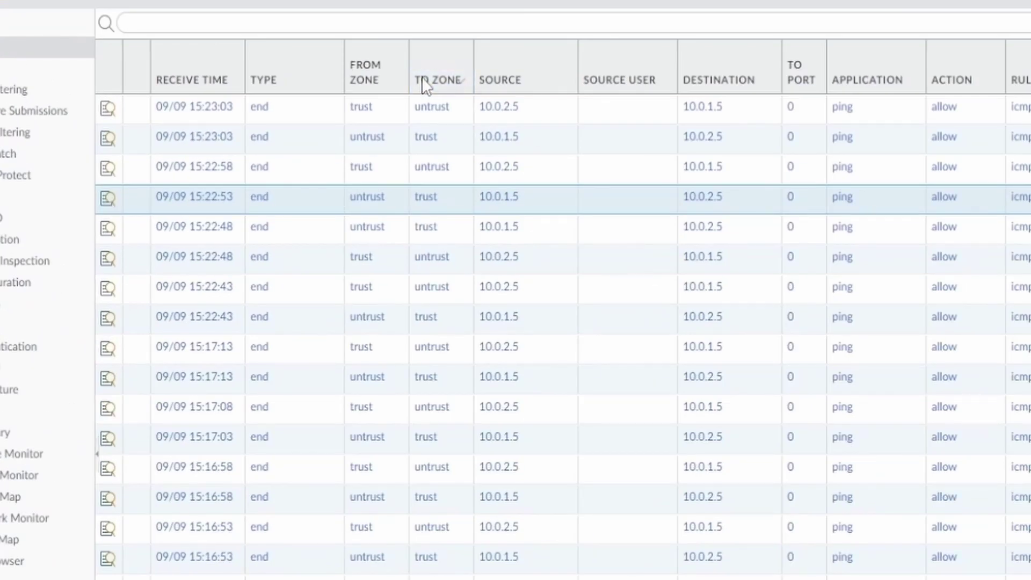
drag(421, 76, 618, 86)
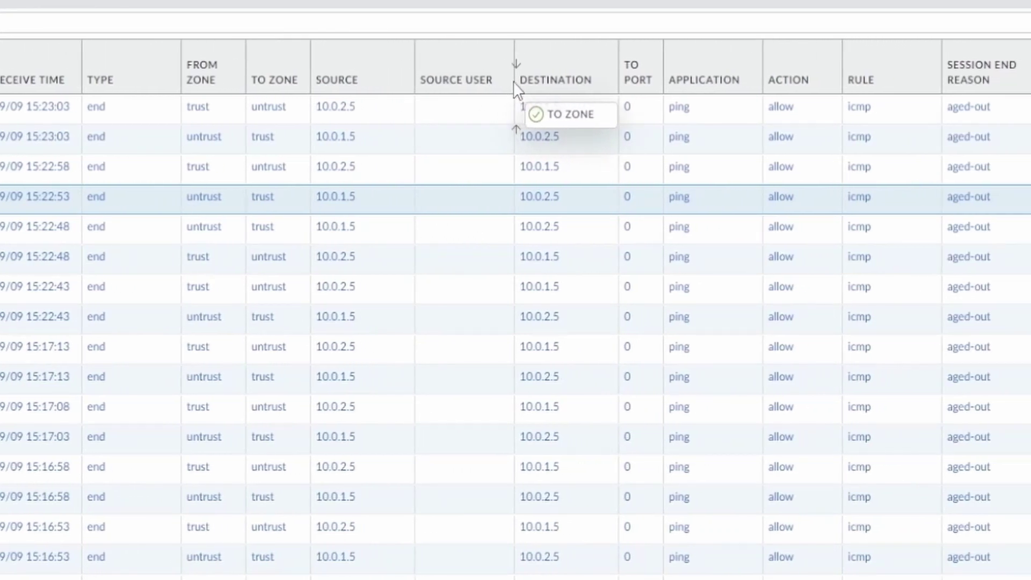
drag(513, 82, 514, 81)
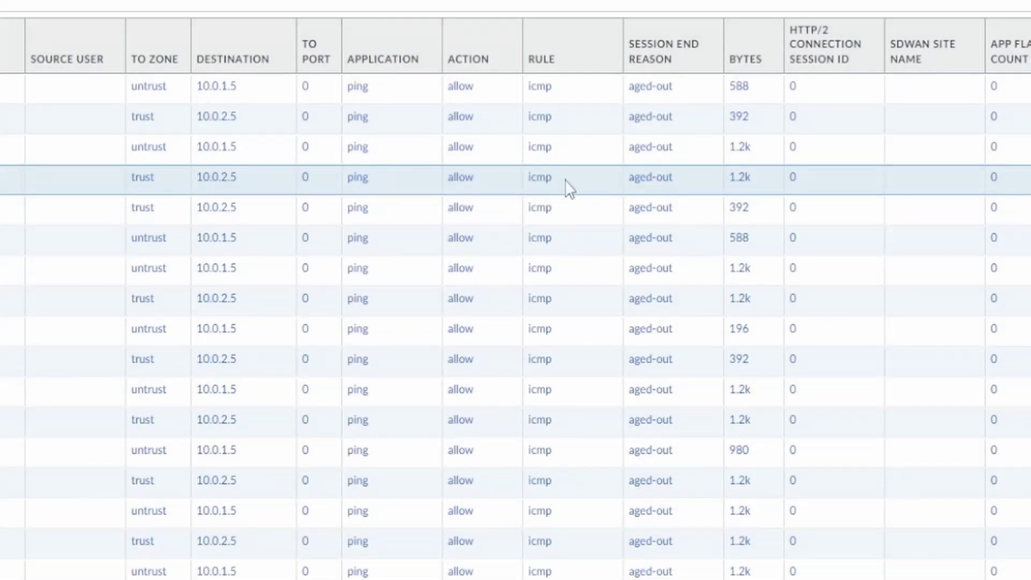
Hide the HTTP/2 Connection Session ID column so the log ends at SDWAN Policy Name.
scroll(591, 183, right, 3)
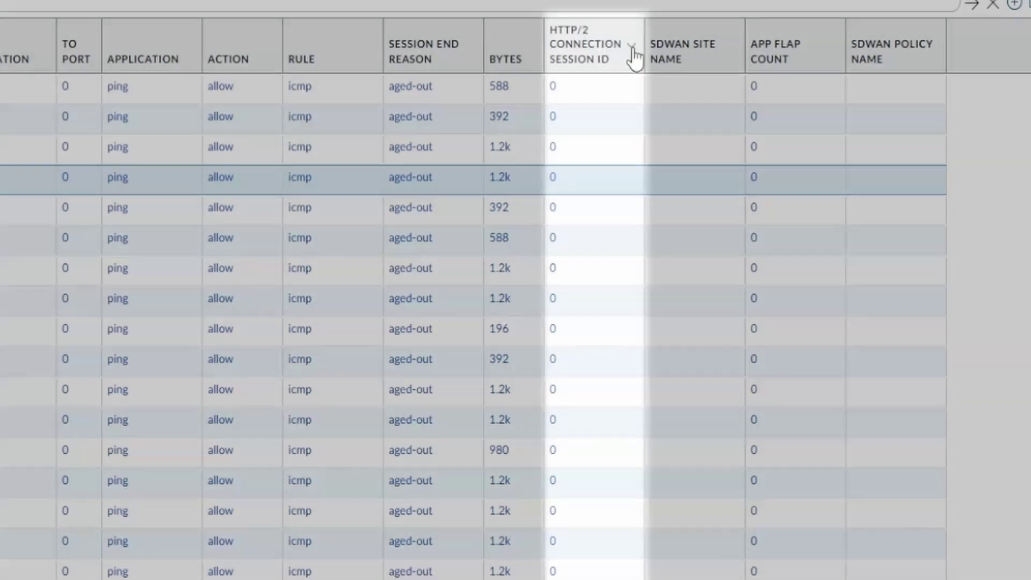
click(632, 48)
mouse_move(673, 89)
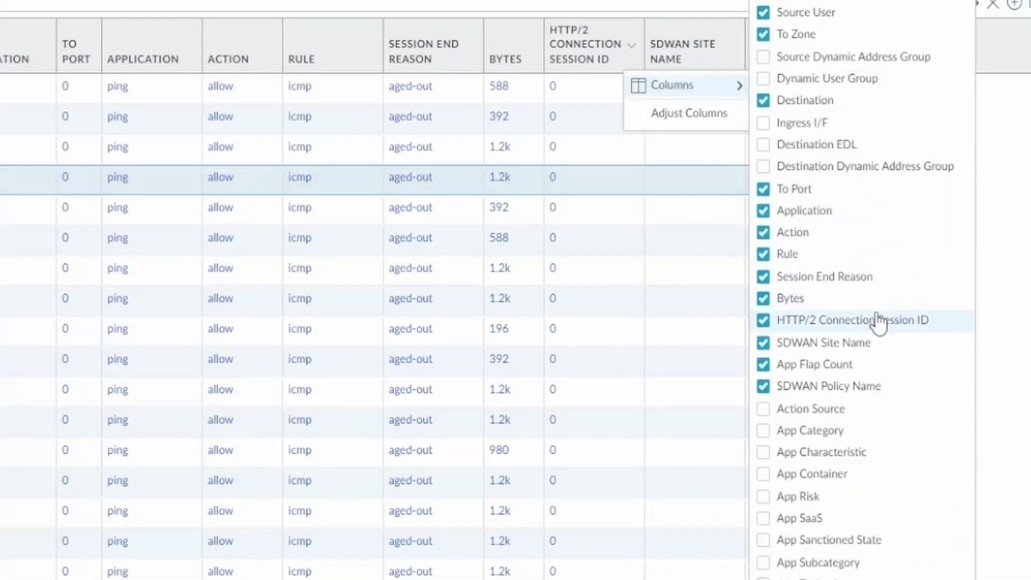
click(878, 320)
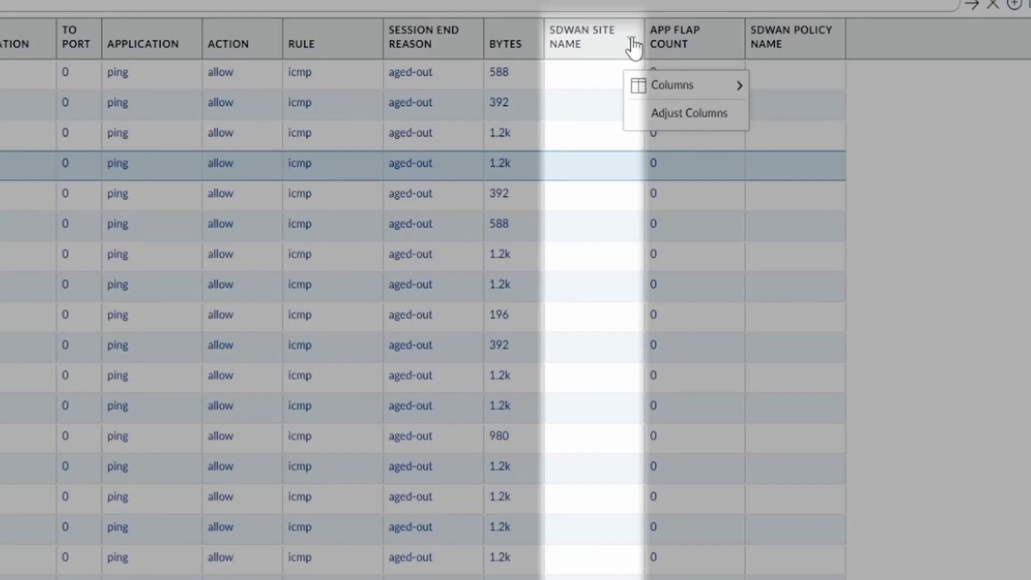
click(633, 44)
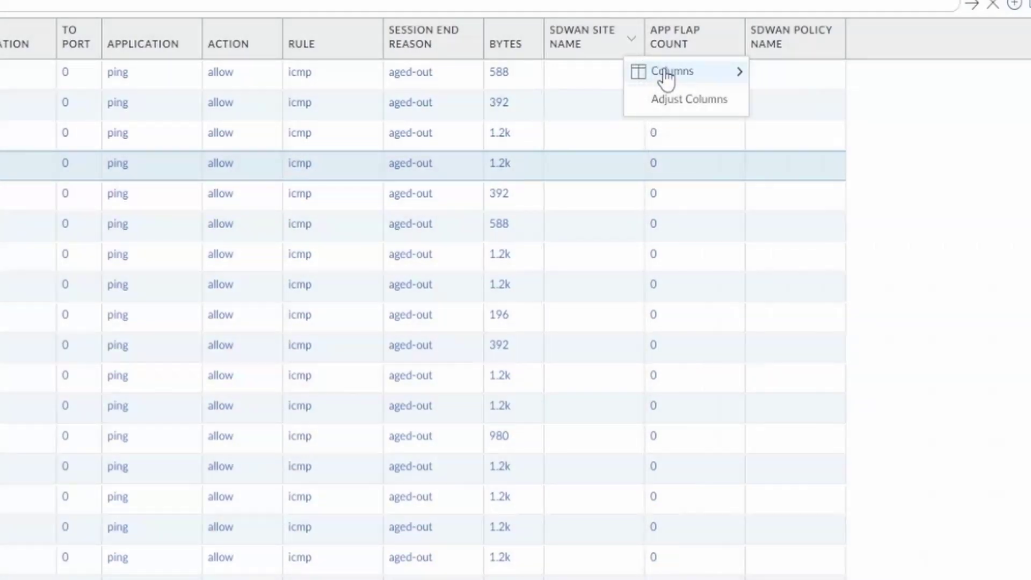
mouse_move(666, 77)
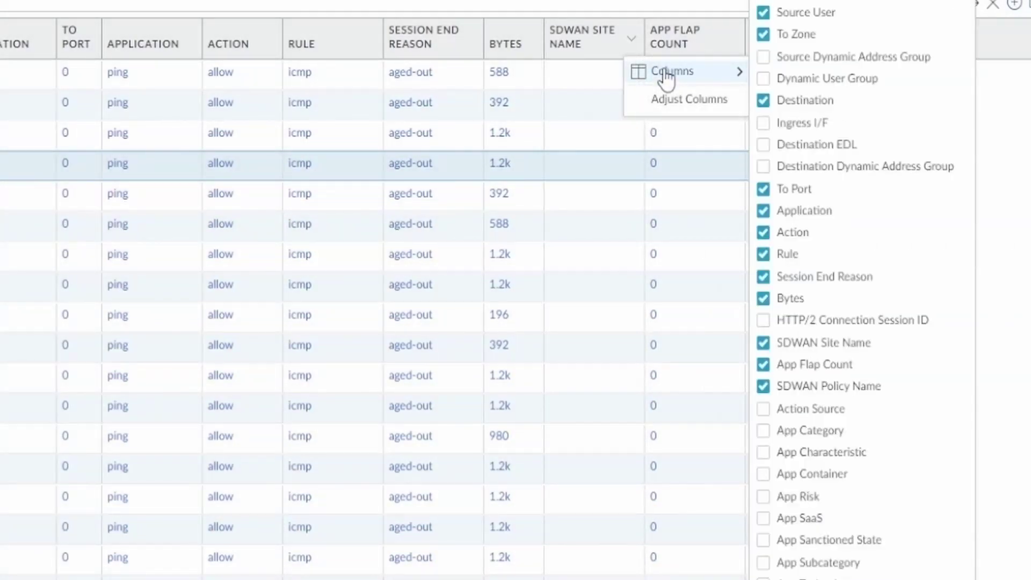
click(595, 136)
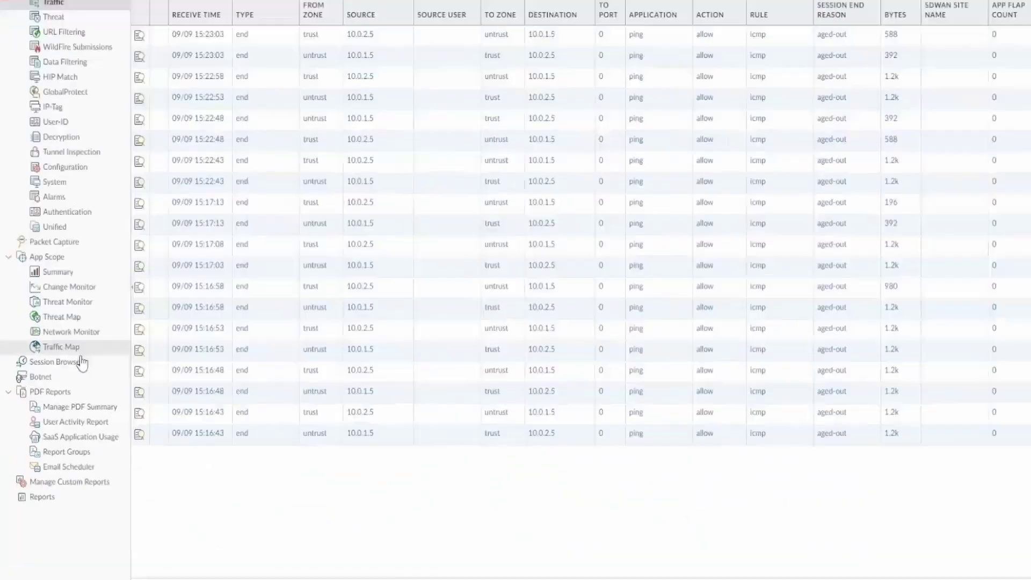
click(68, 371)
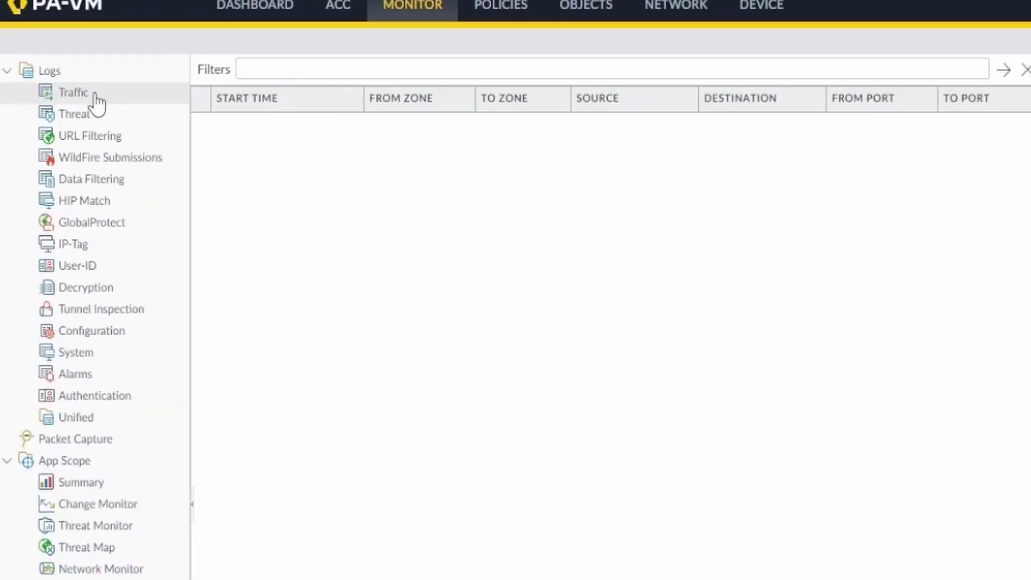
click(121, 323)
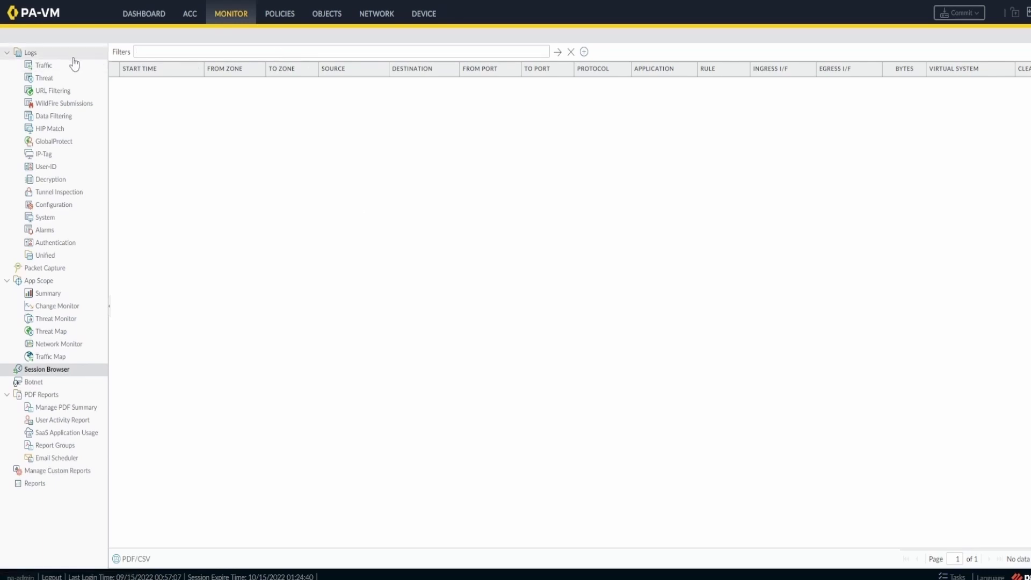
click(50, 67)
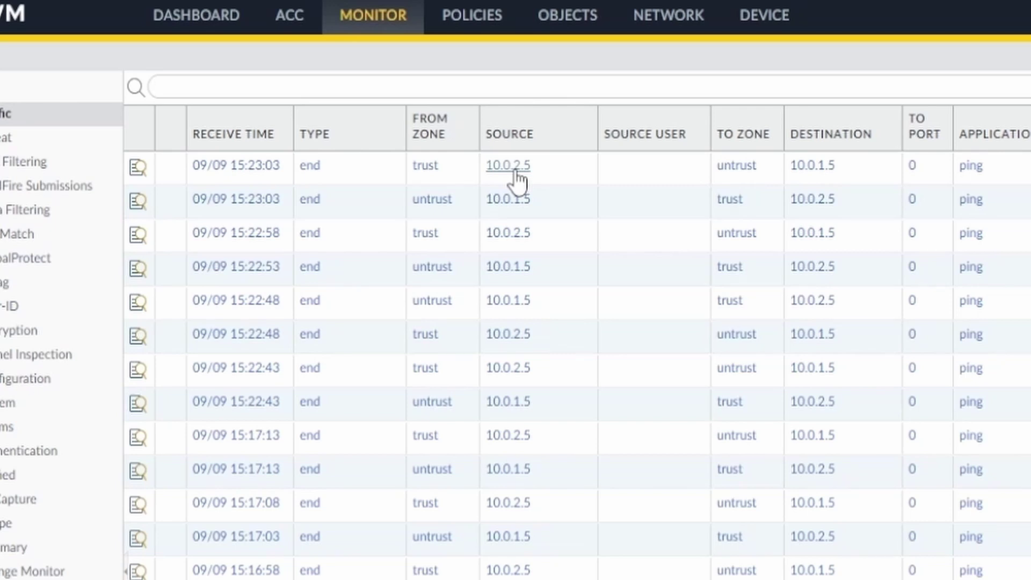
Add an addr.src filter, change its address from 10.0.2.5 to 10.0.1.5, and select an allowed ping entry.
click(514, 170)
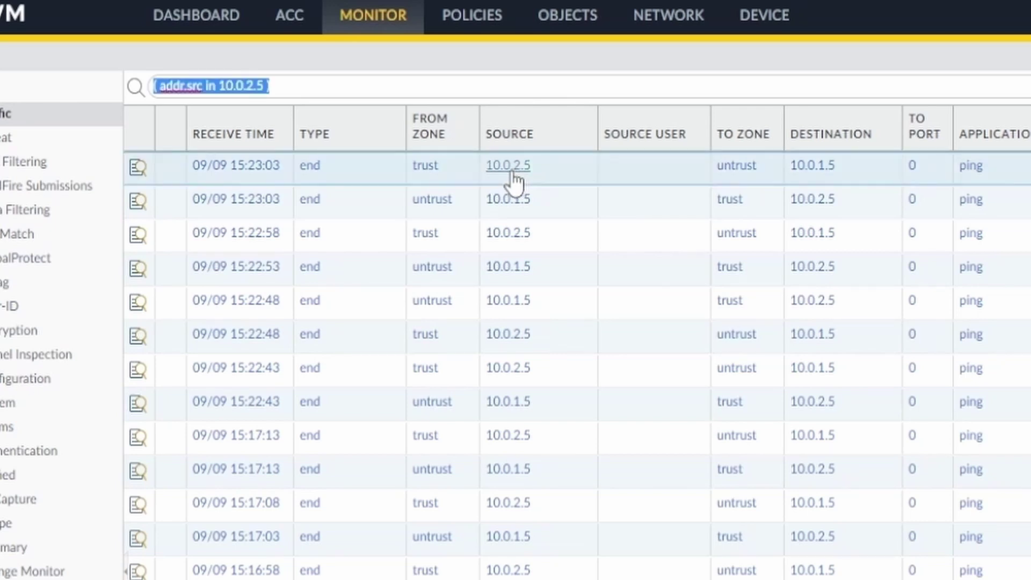
click(250, 85)
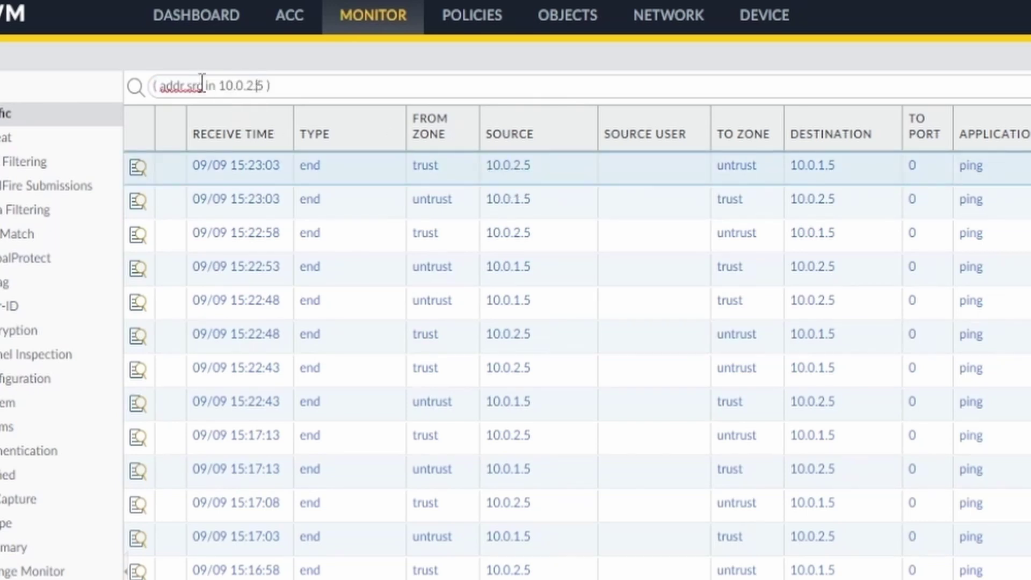
drag(204, 85, 160, 85)
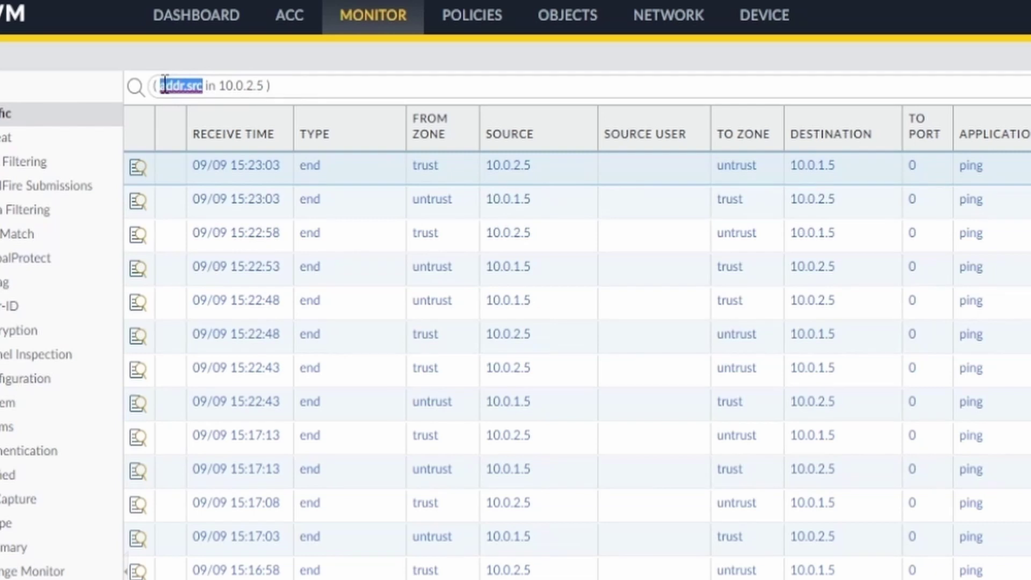
click(264, 87)
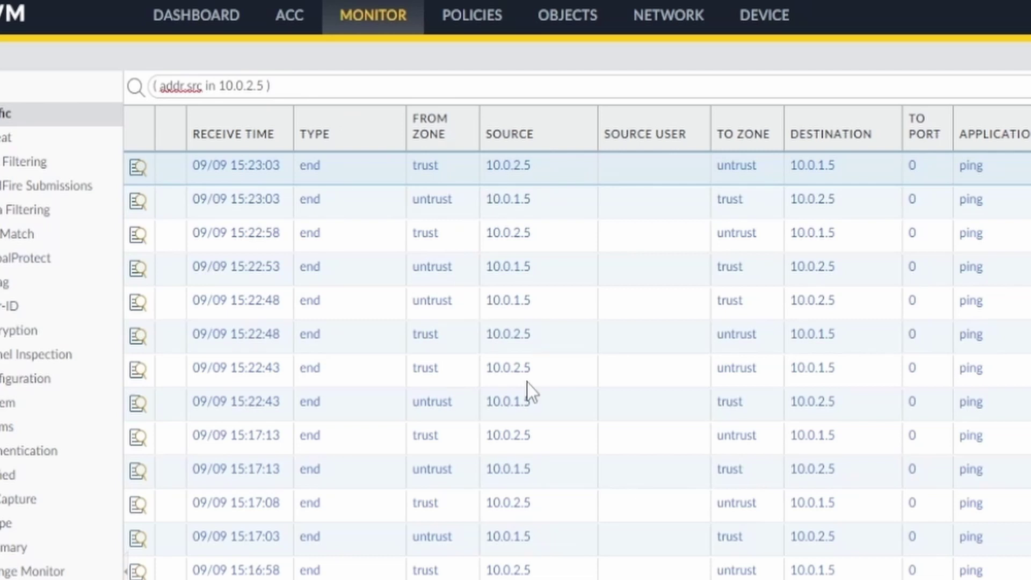
key(BackSpace)
key(BackSpace)
key(BackSpace)
text(1.5)
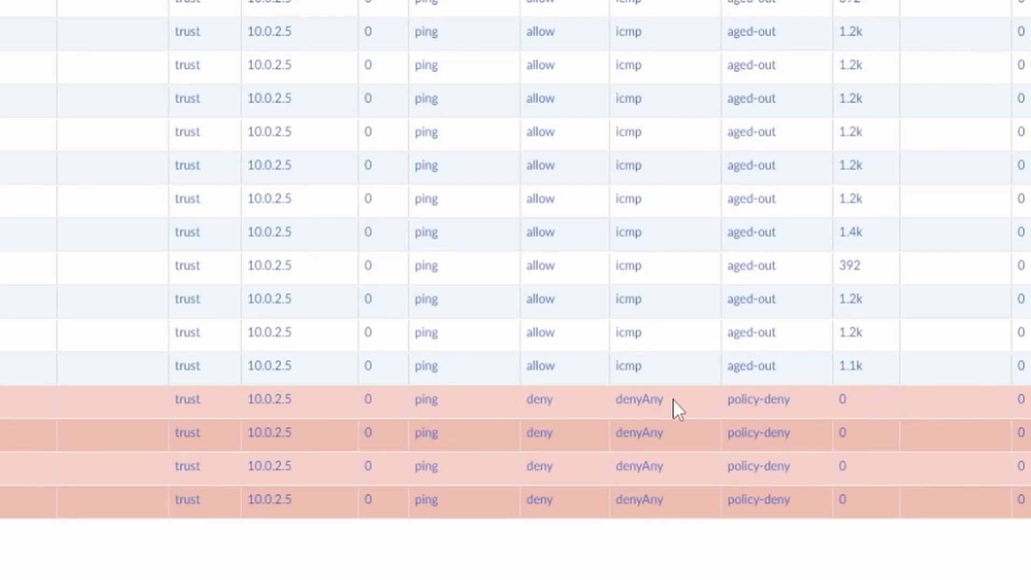
click(581, 334)
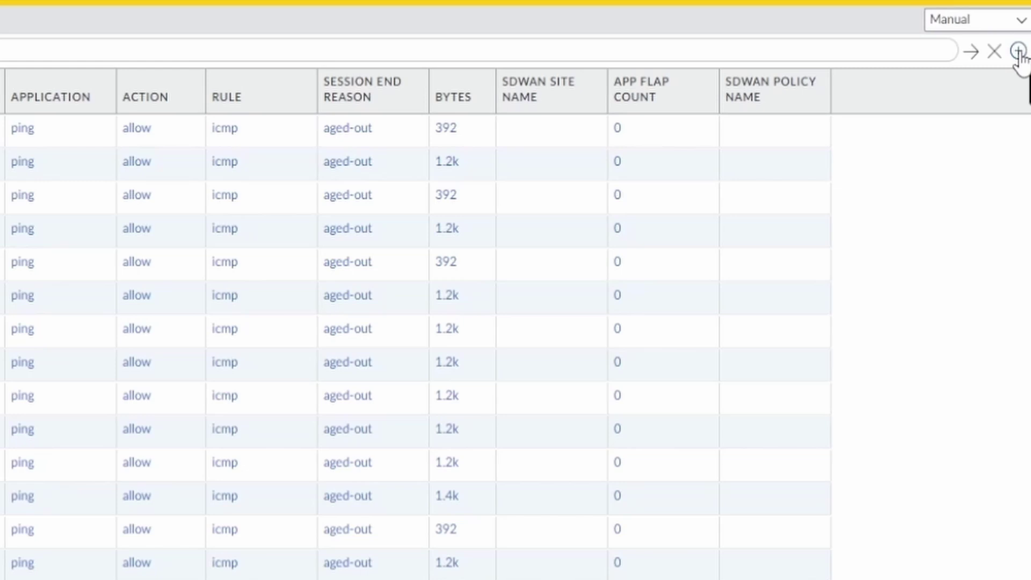
Add a Destination Address 'in 10.0.2.5' term to the log filter.
click(1017, 52)
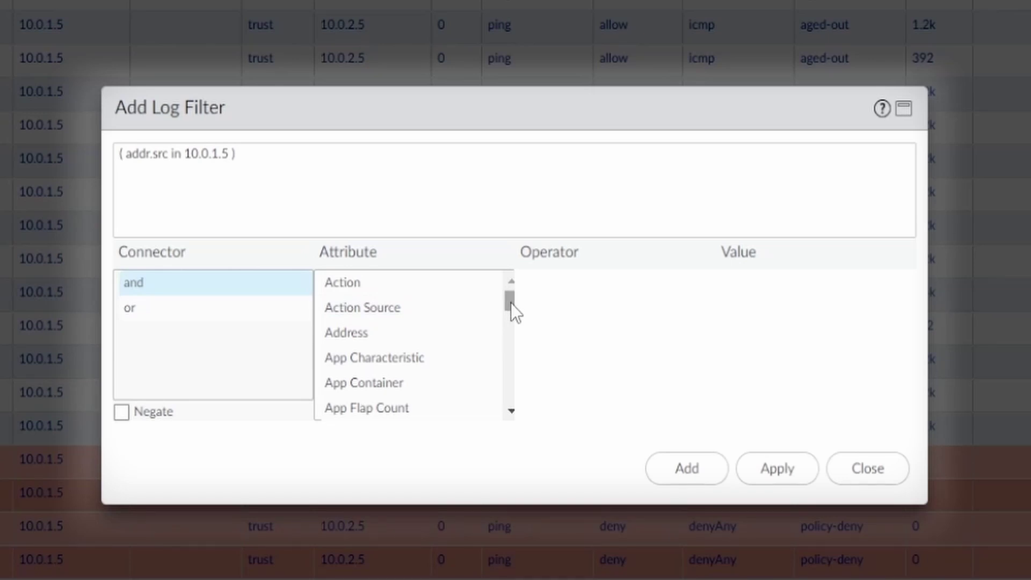
drag(510, 303, 517, 321)
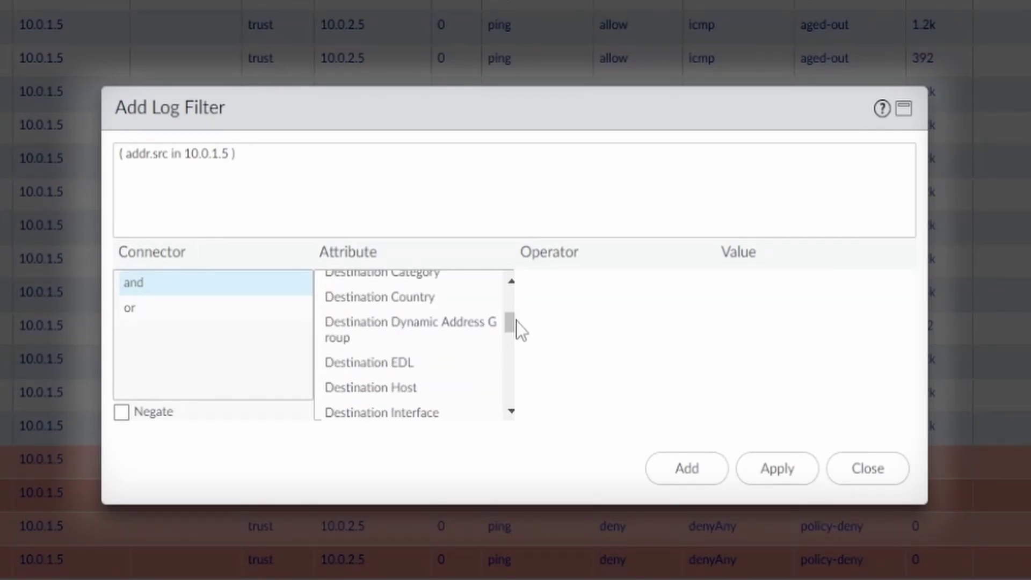
click(510, 283)
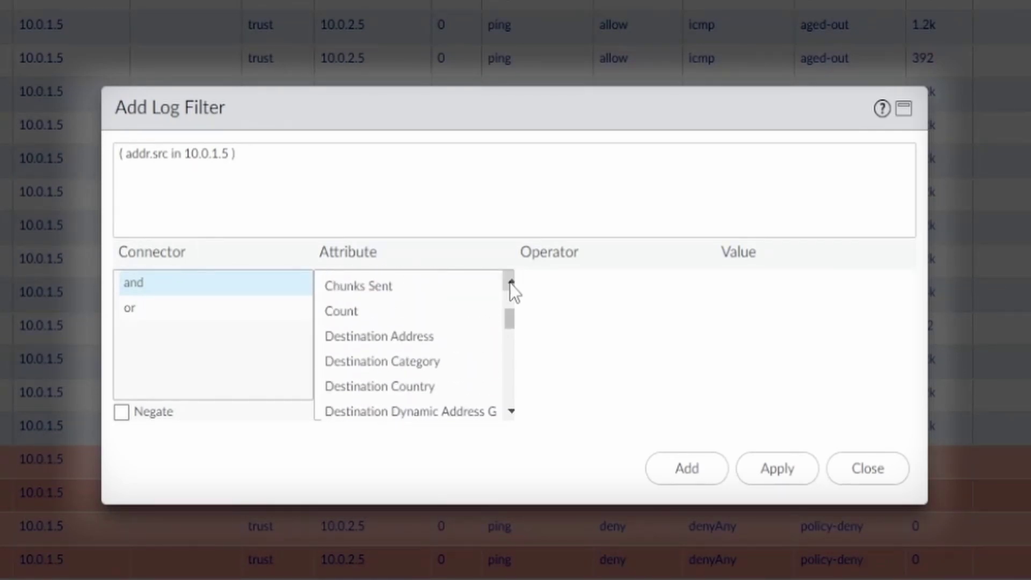
click(387, 346)
click(572, 283)
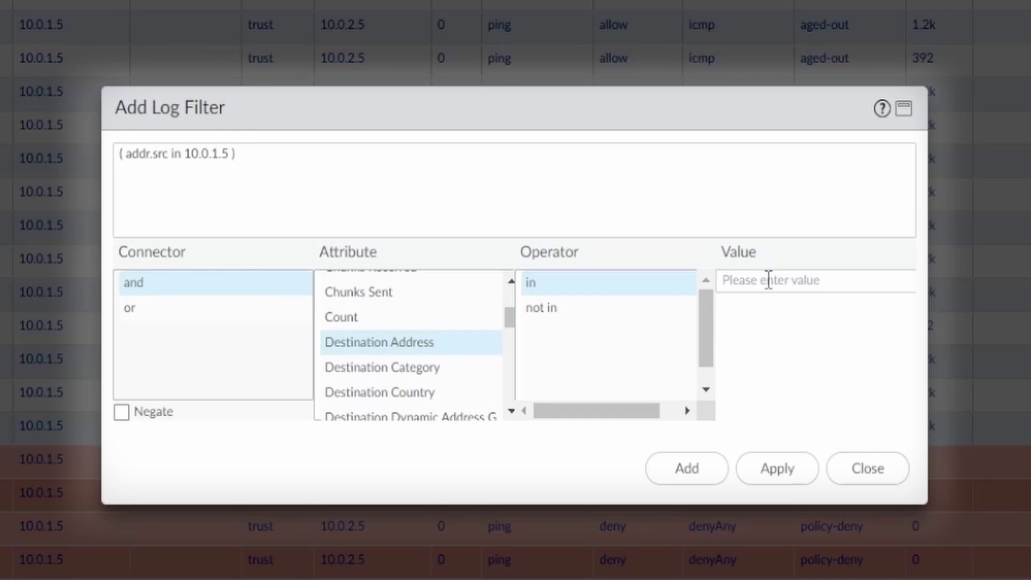
click(768, 279)
text(10.0.2.5)
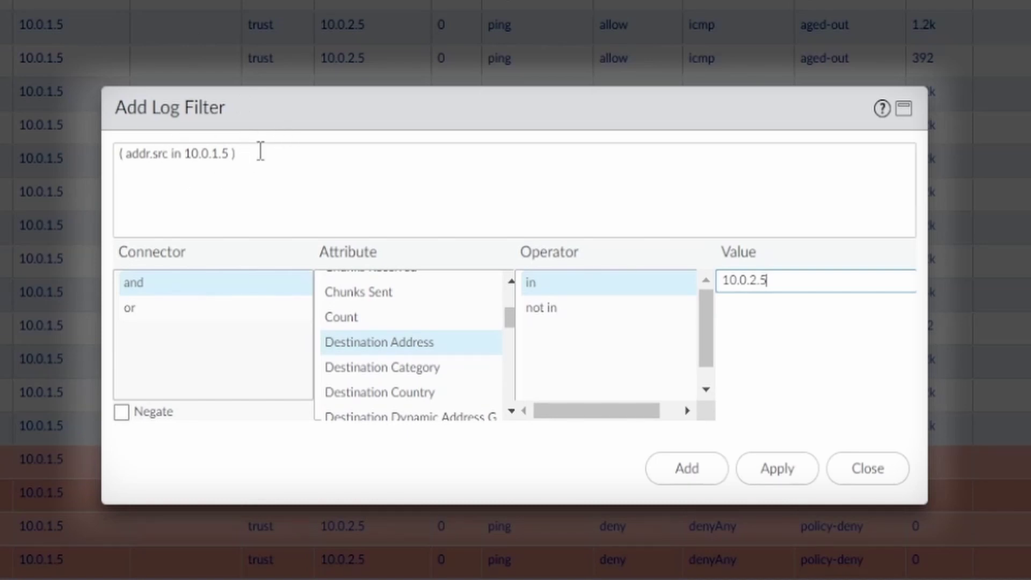
click(689, 473)
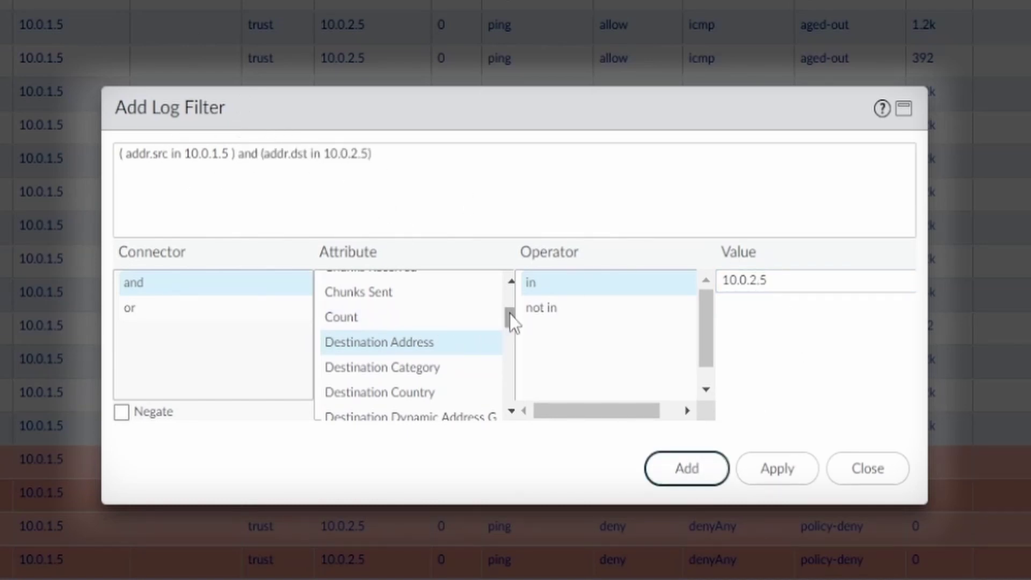
Add an Application 'equal ping' term and apply the combined filter to the Traffic log.
drag(510, 317, 511, 295)
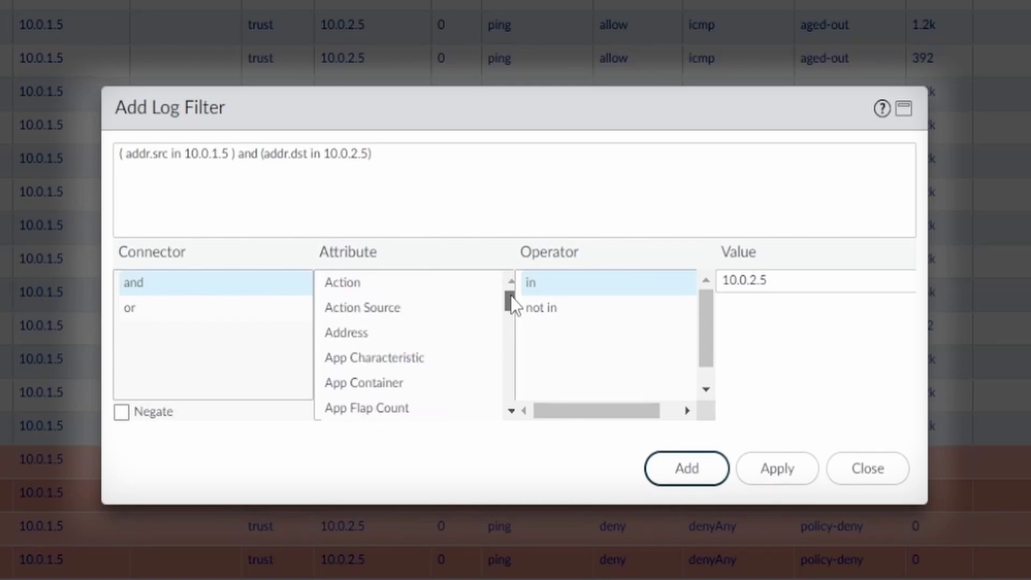
scroll(444, 366, down, 2)
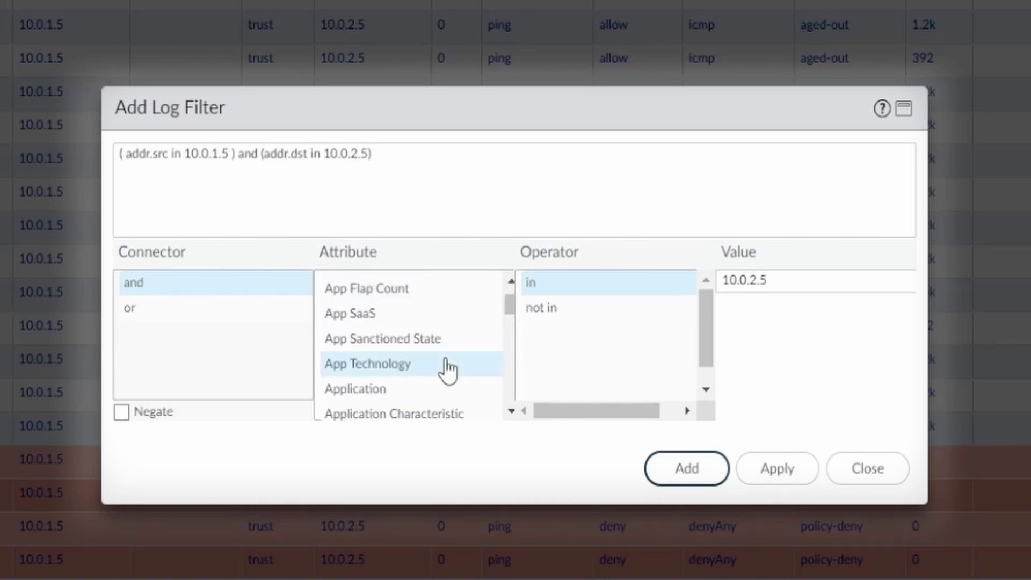
click(402, 388)
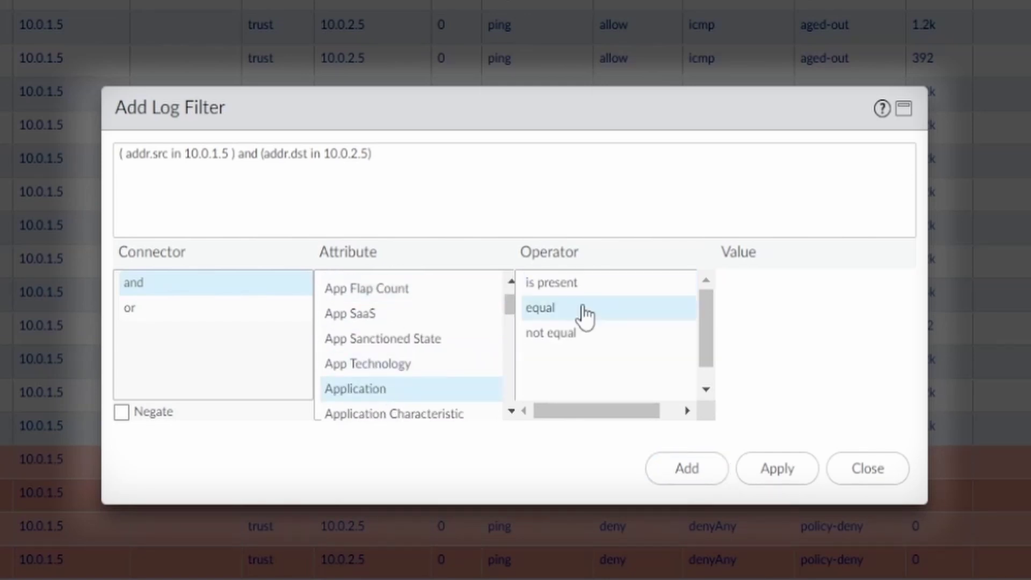
click(548, 315)
click(743, 277)
text(ping)
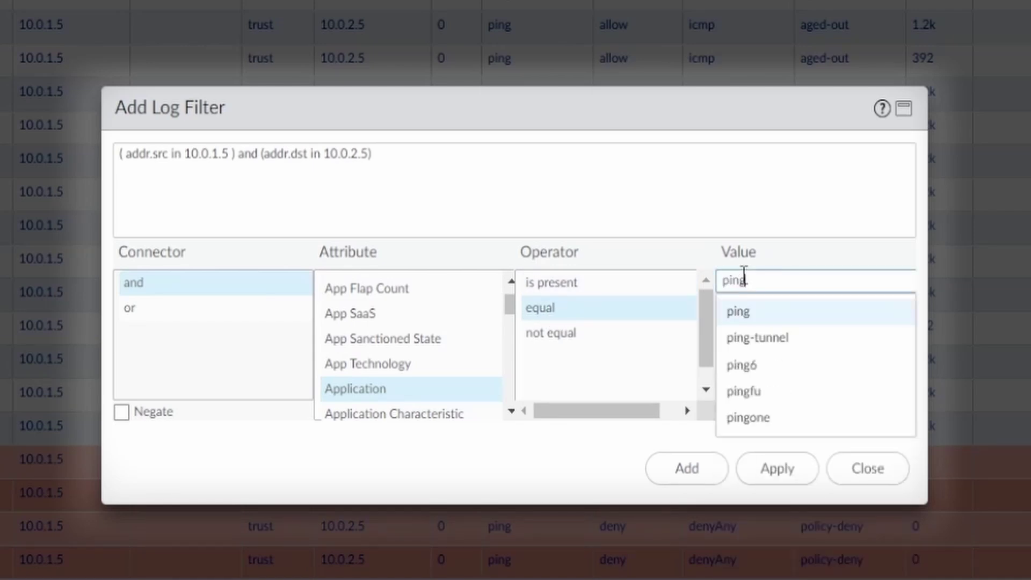
click(749, 315)
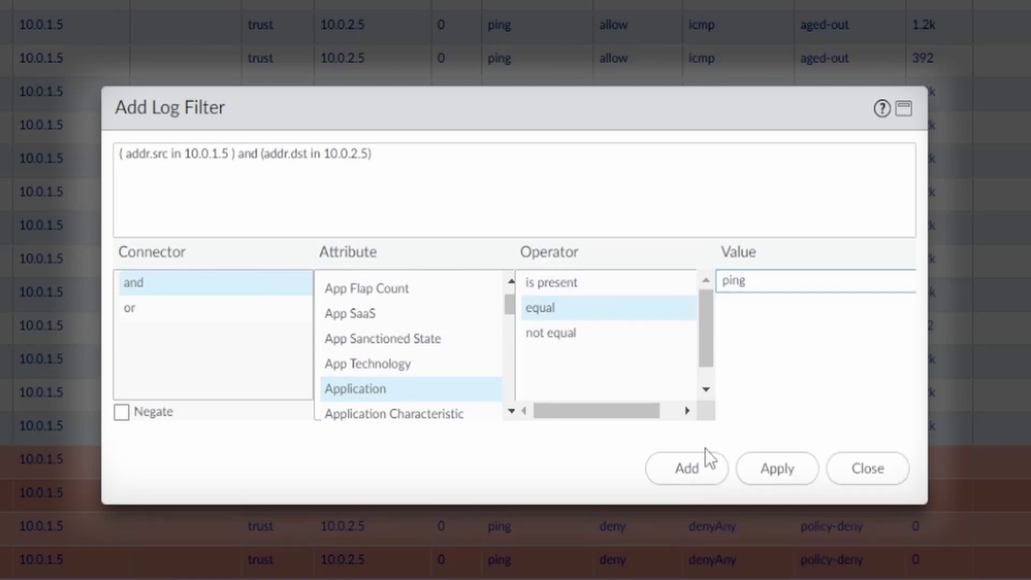
click(690, 473)
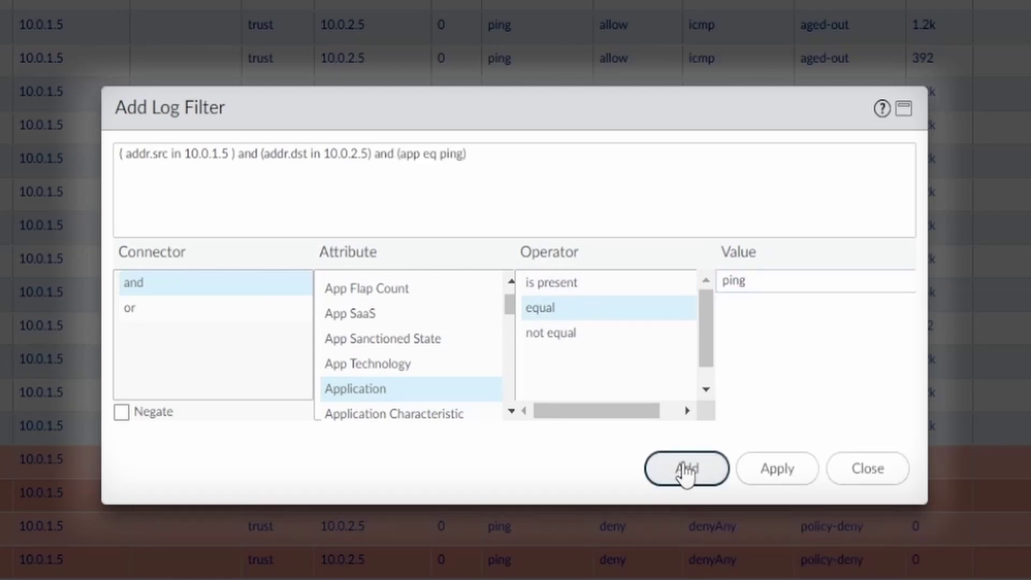
click(779, 469)
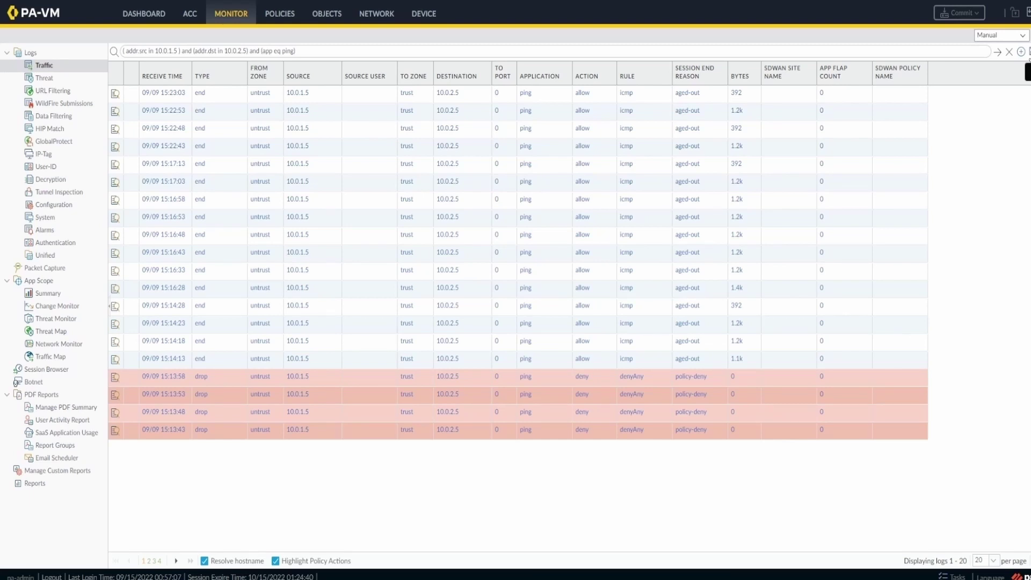
Save the current traffic filter as Filter1.
click(1028, 52)
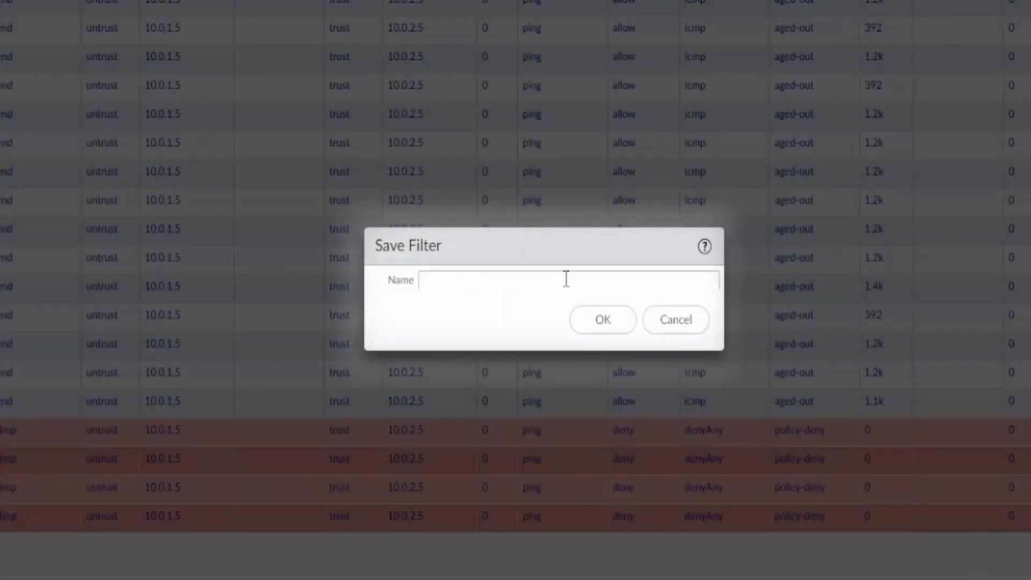
click(676, 322)
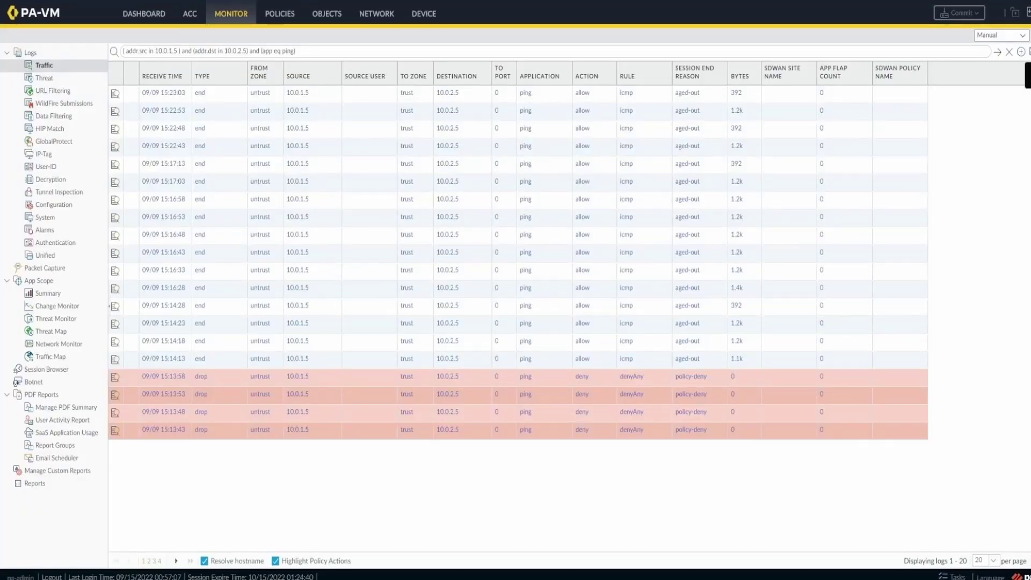
click(1027, 51)
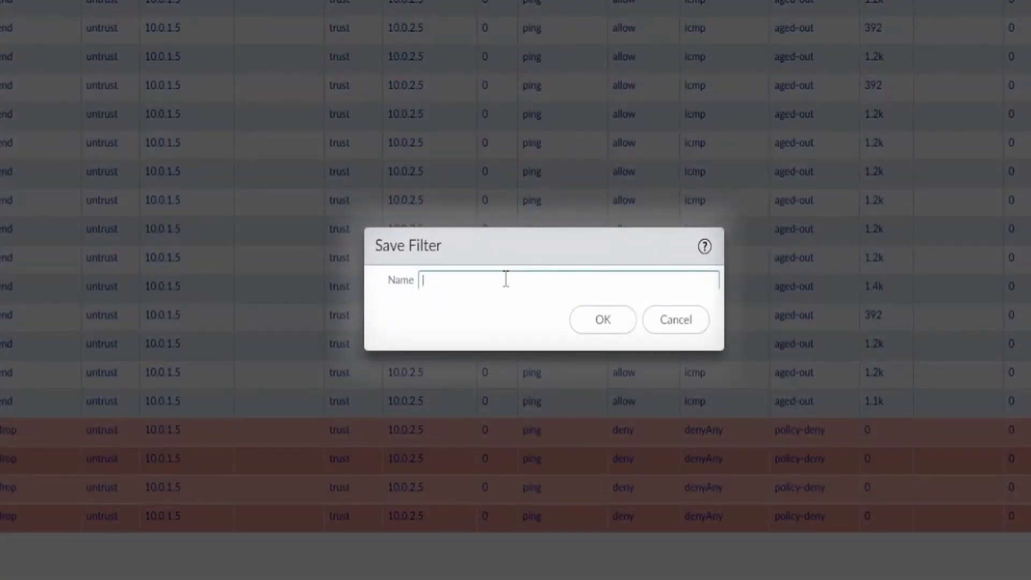
text(Filter1)
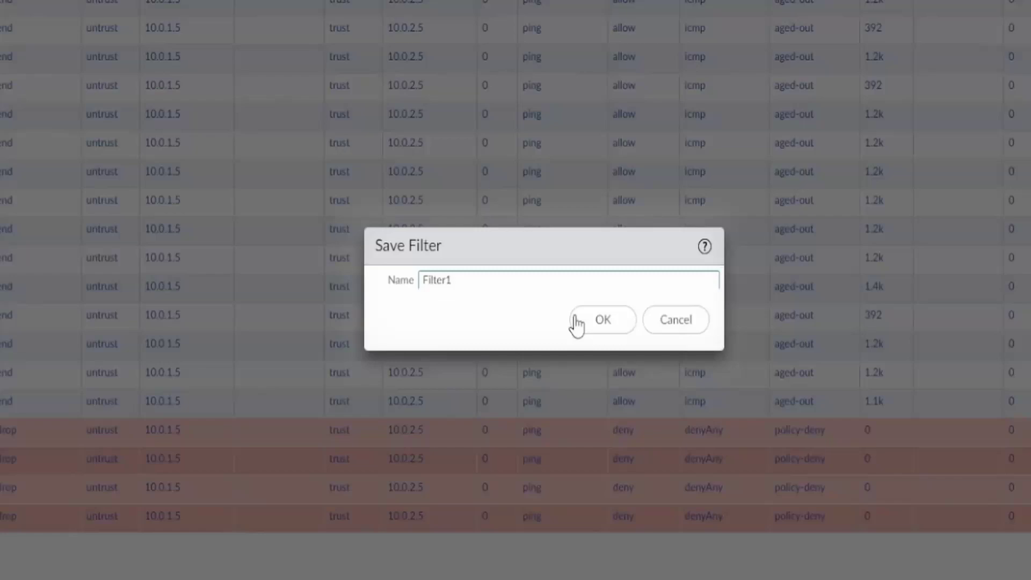
click(587, 327)
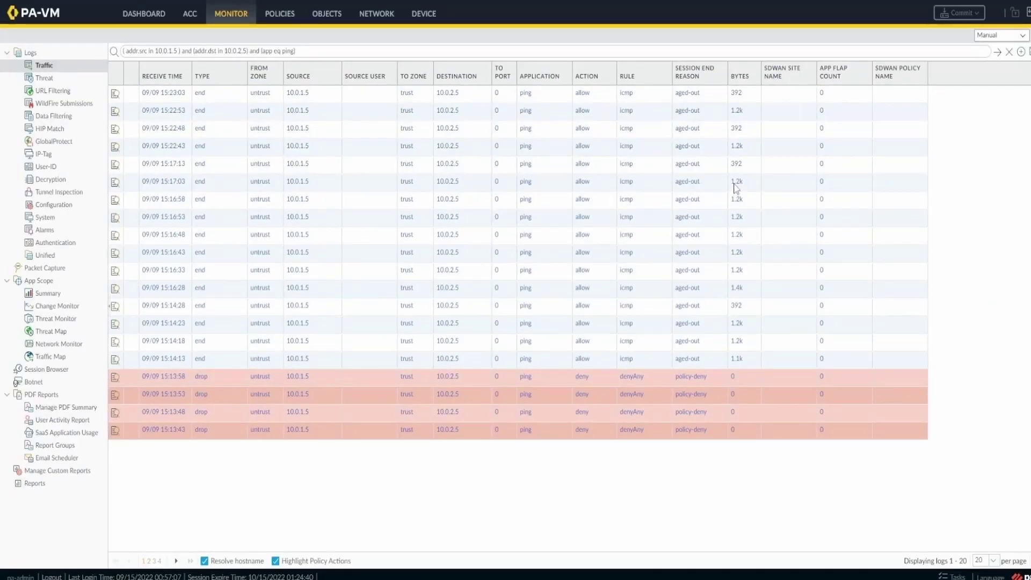
Load Filter1, clear the search bar, reload Filter1 and rerun the log search.
click(1028, 52)
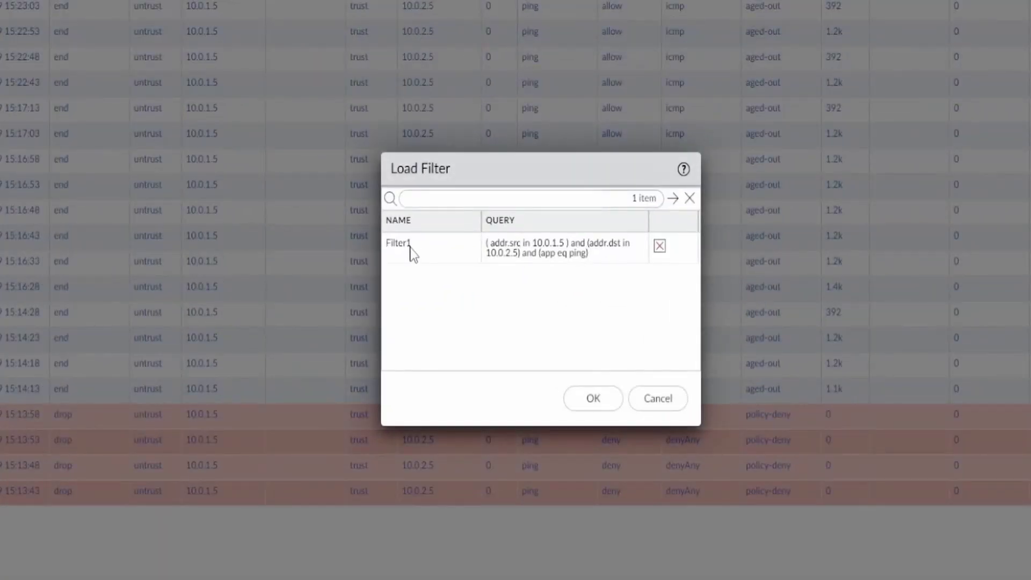
click(431, 259)
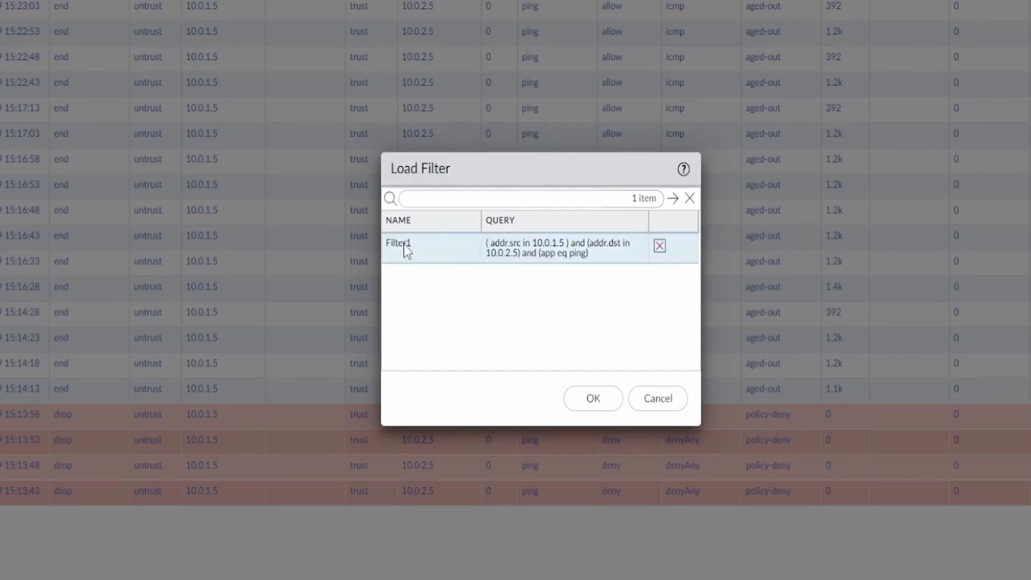
click(590, 407)
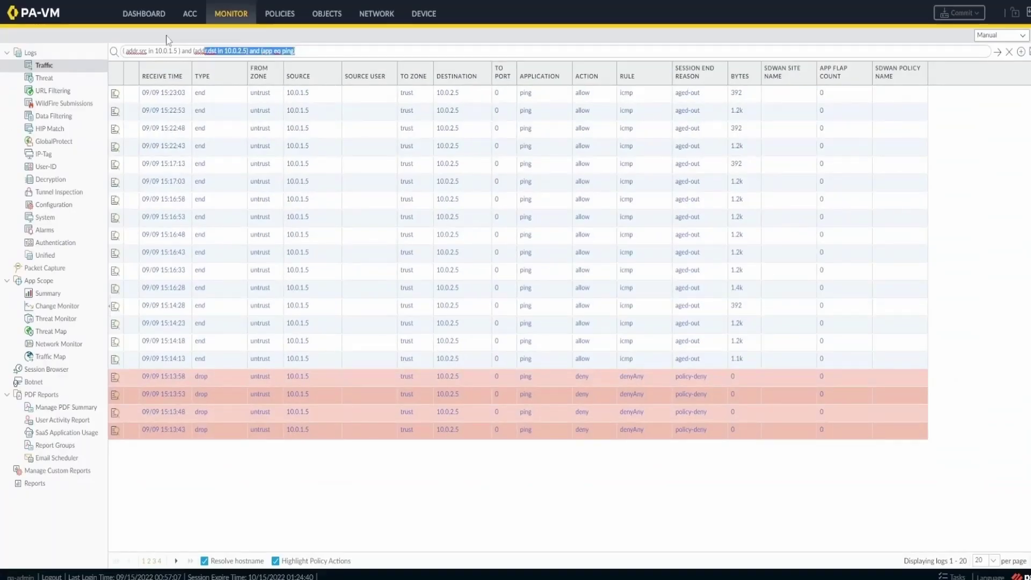
key(BackSpace)
key(BackSpace)
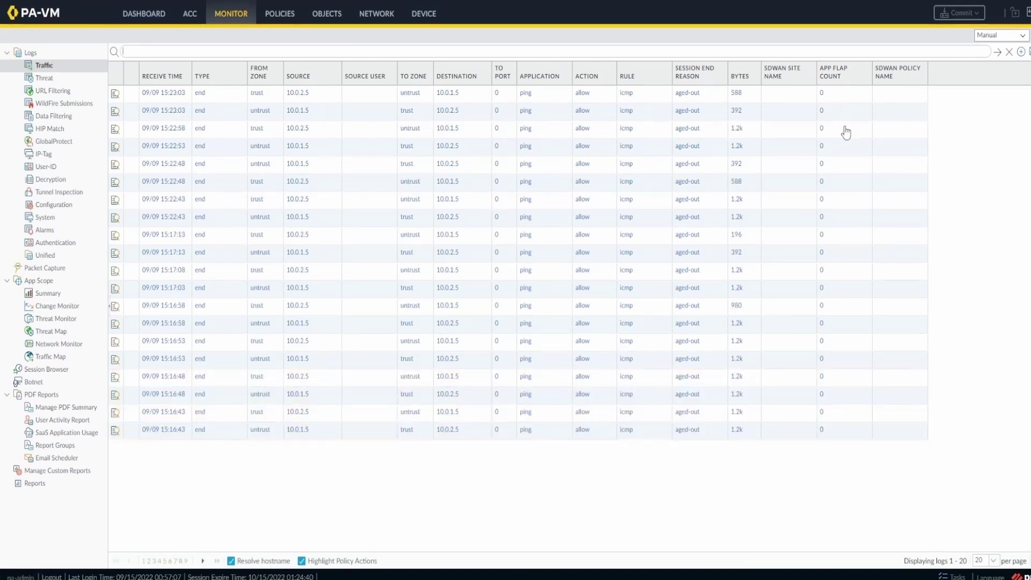
click(1029, 52)
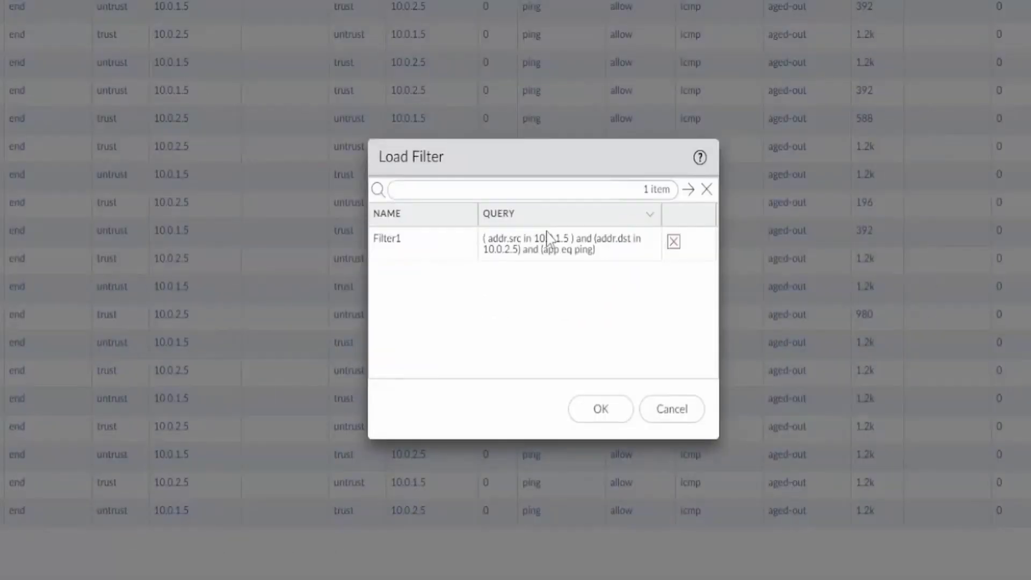
click(450, 262)
click(600, 411)
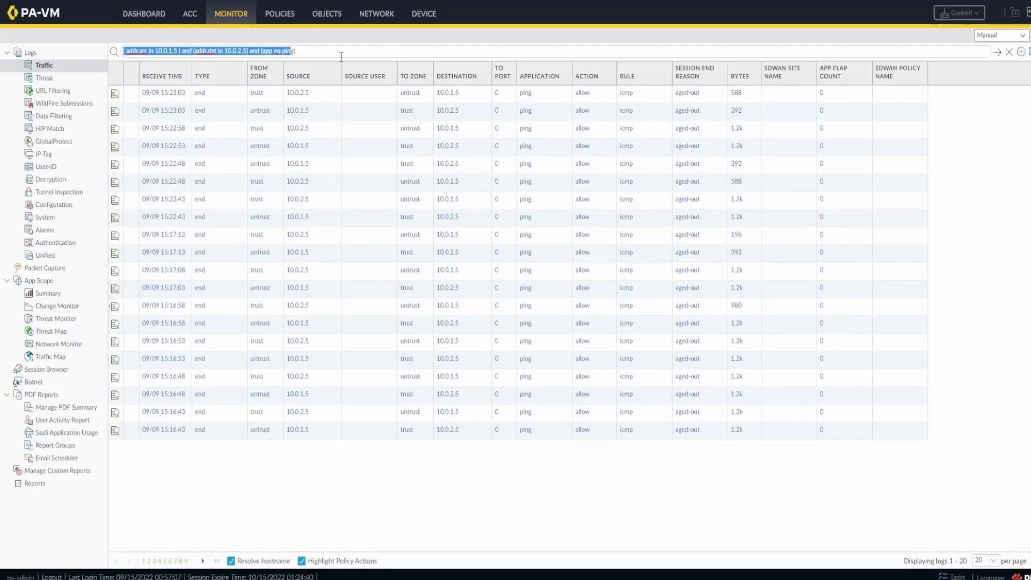
click(345, 52)
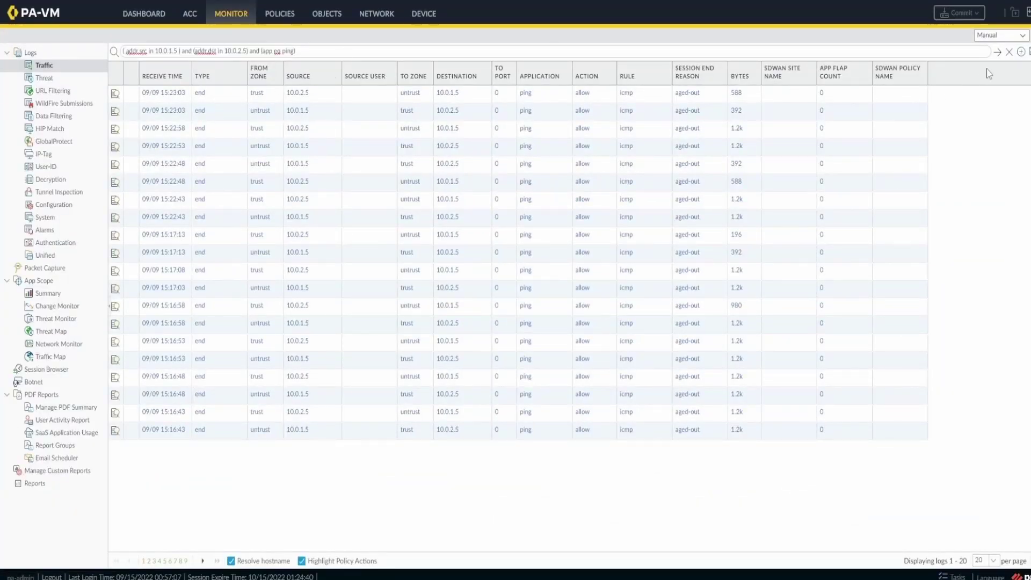
click(997, 52)
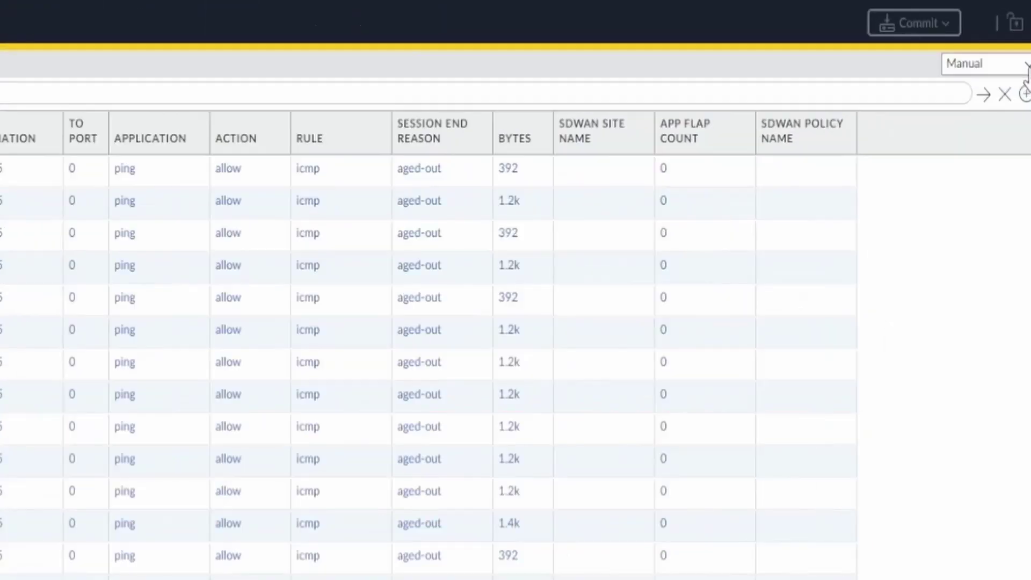
Set the Traffic log refresh interval to 10 Seconds.
click(1020, 39)
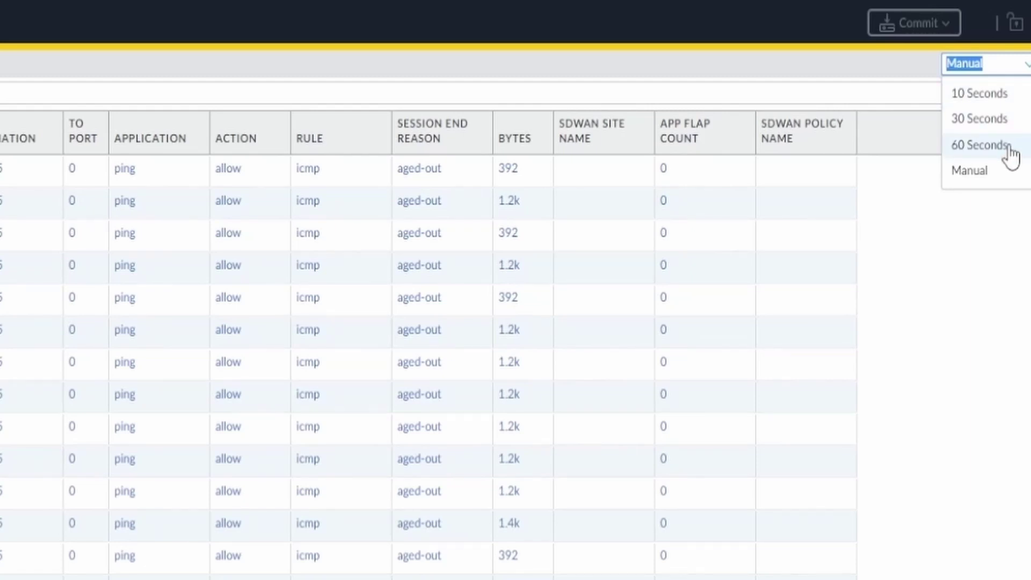
click(1009, 94)
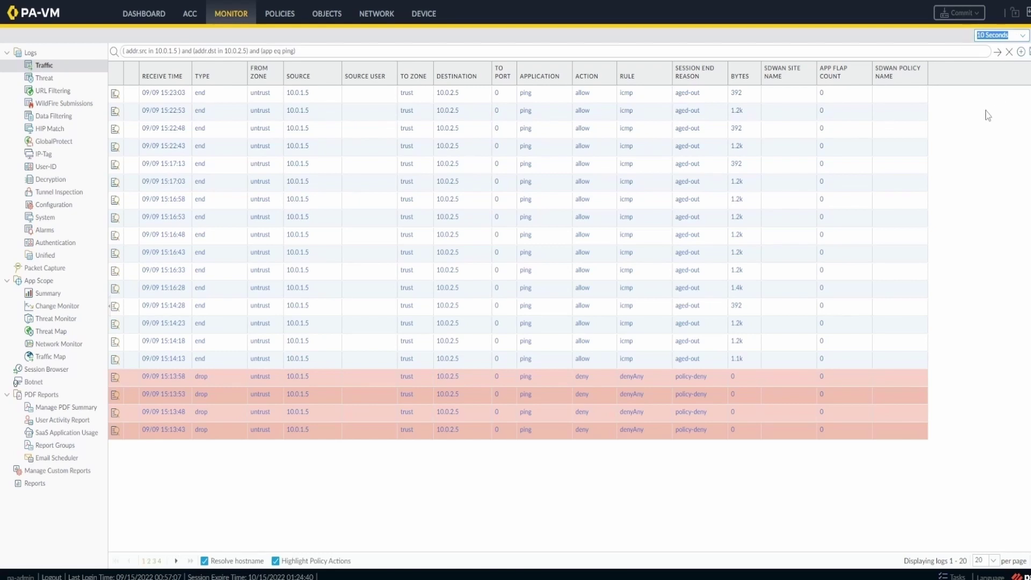
click(1023, 36)
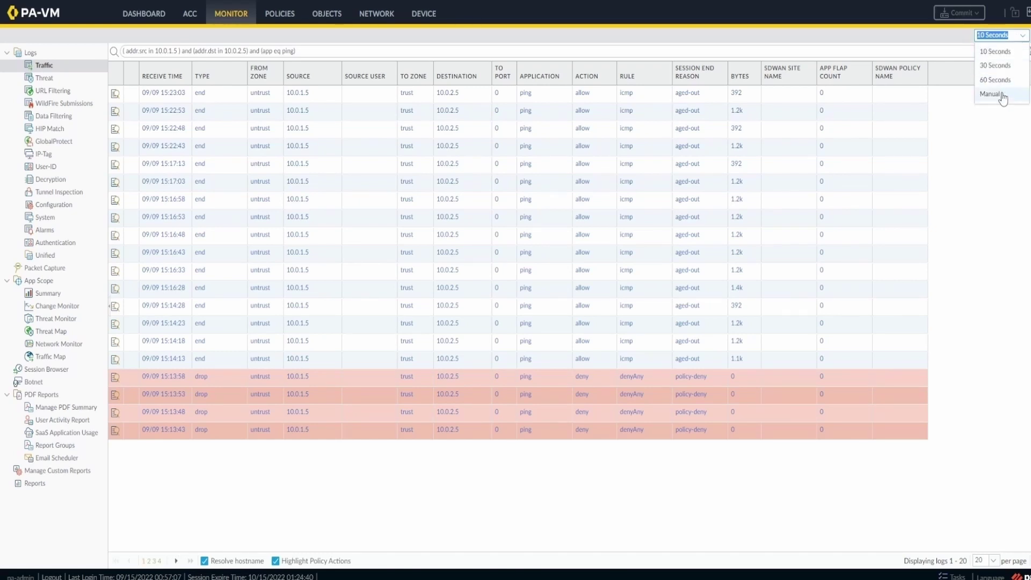